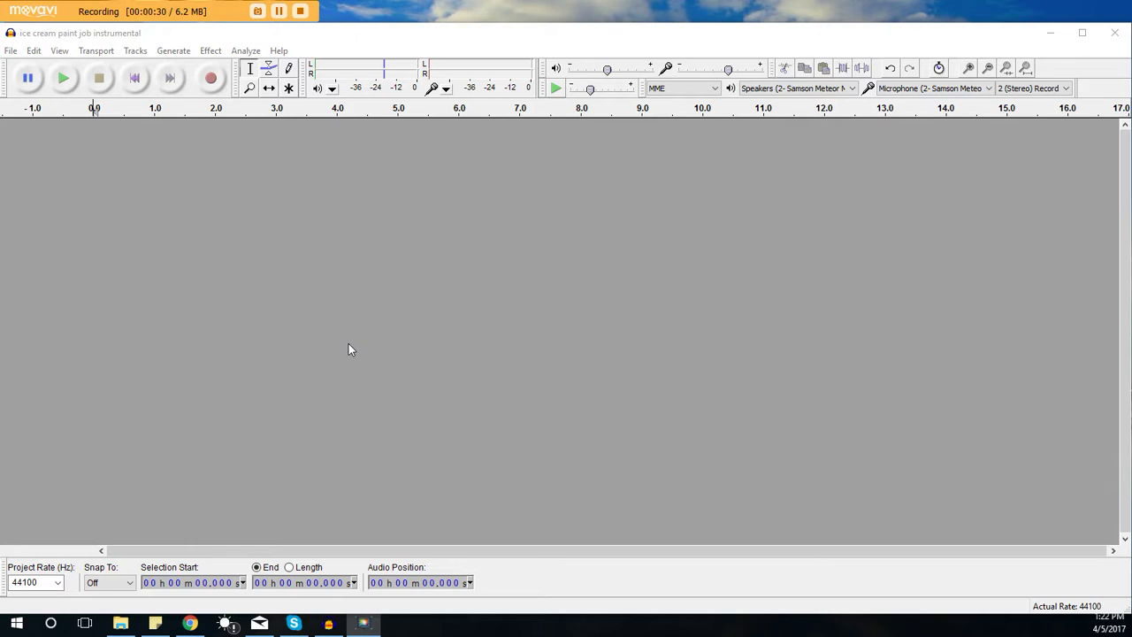
Record a short stereo voice clip into a new track.
click(213, 50)
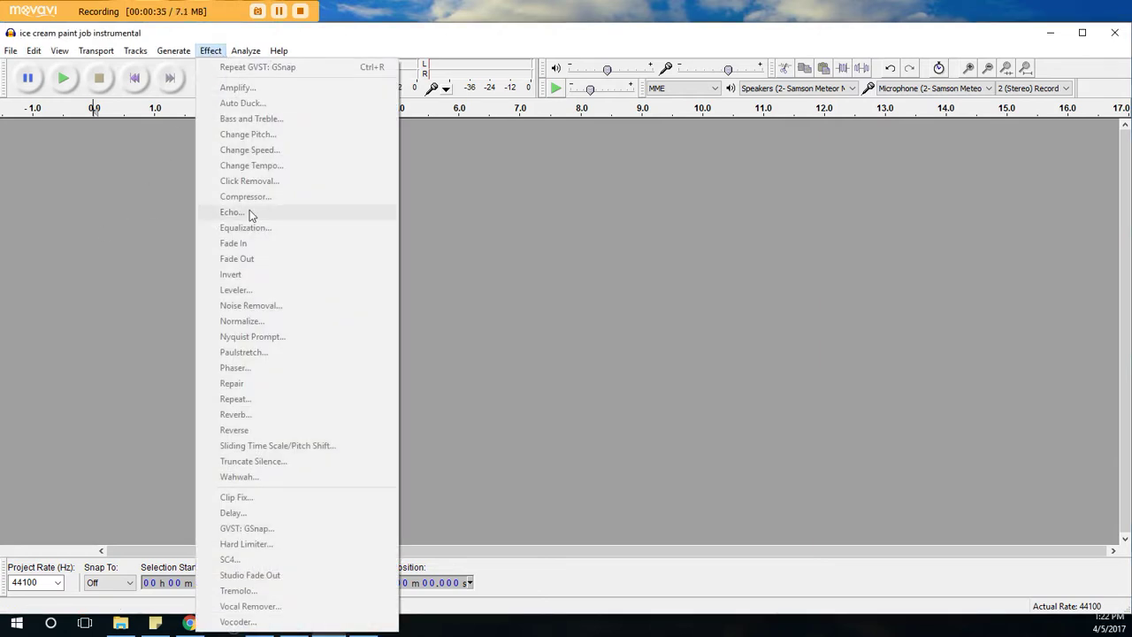
click(122, 228)
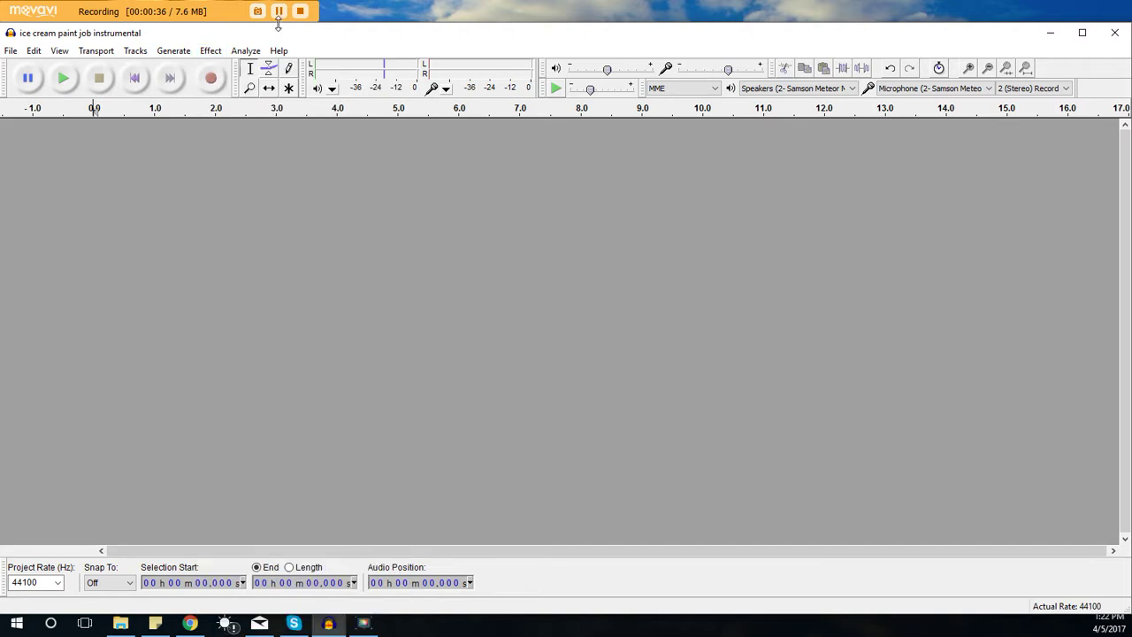
click(212, 79)
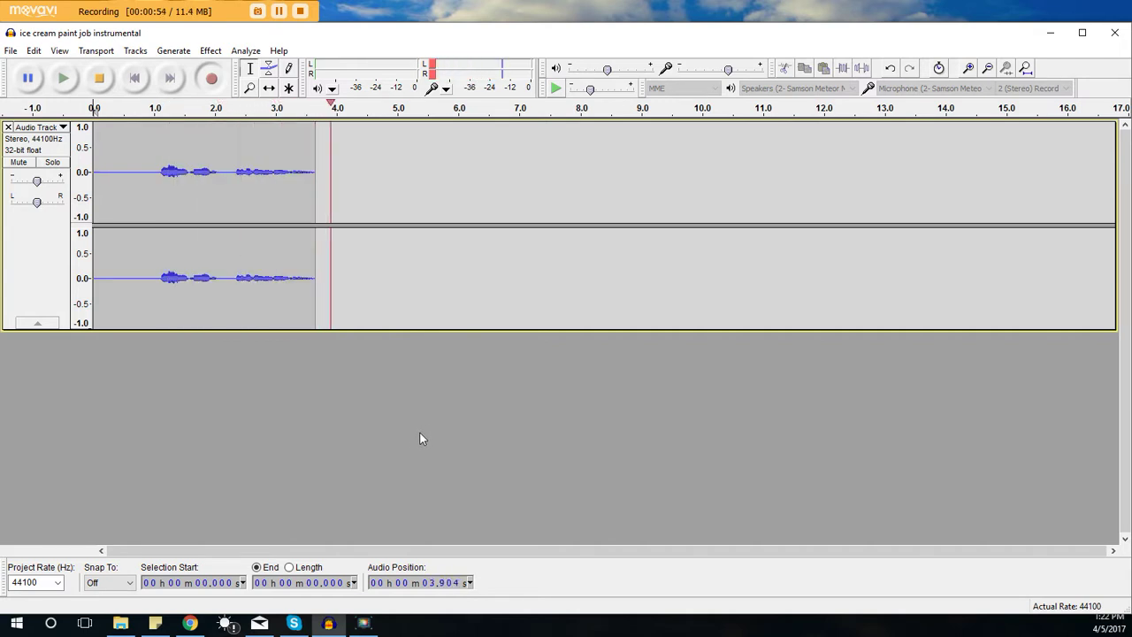
click(100, 79)
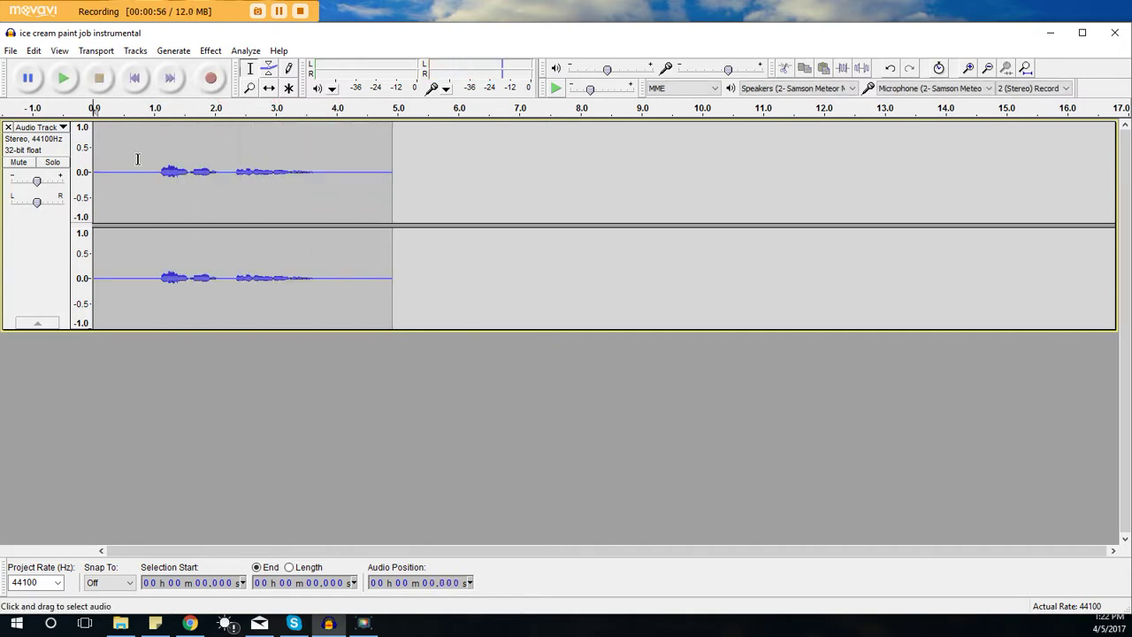
Apply Echo with 0.5 s delay and 0.1 decay to the speech, about 0.74–3.91 s.
drag(139, 156, 330, 191)
click(209, 50)
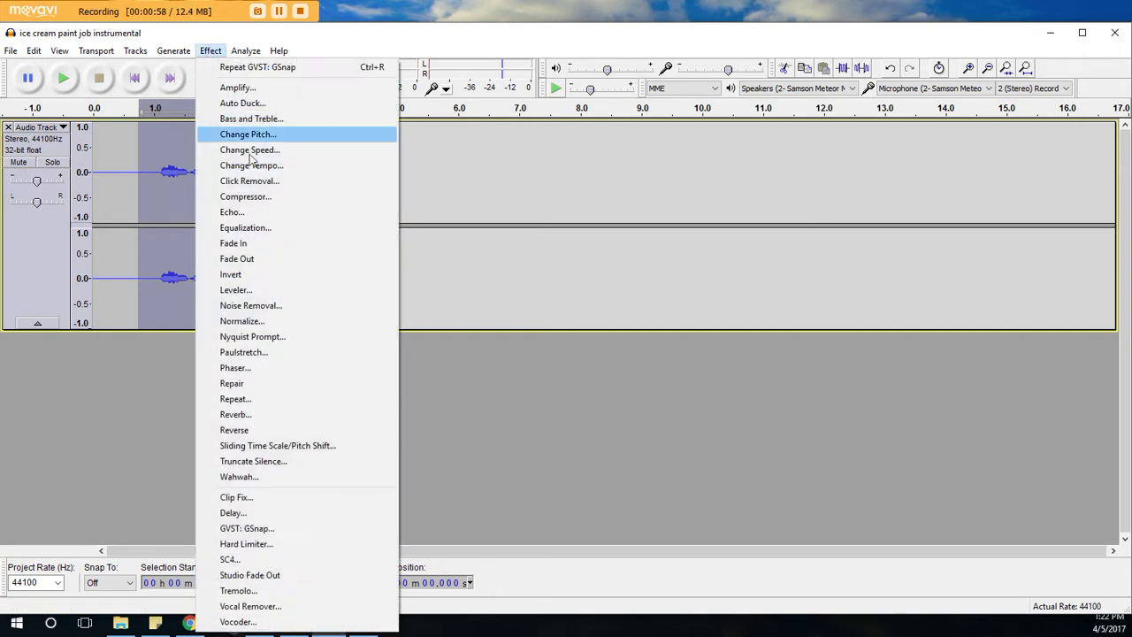
click(256, 210)
drag(605, 284, 594, 145)
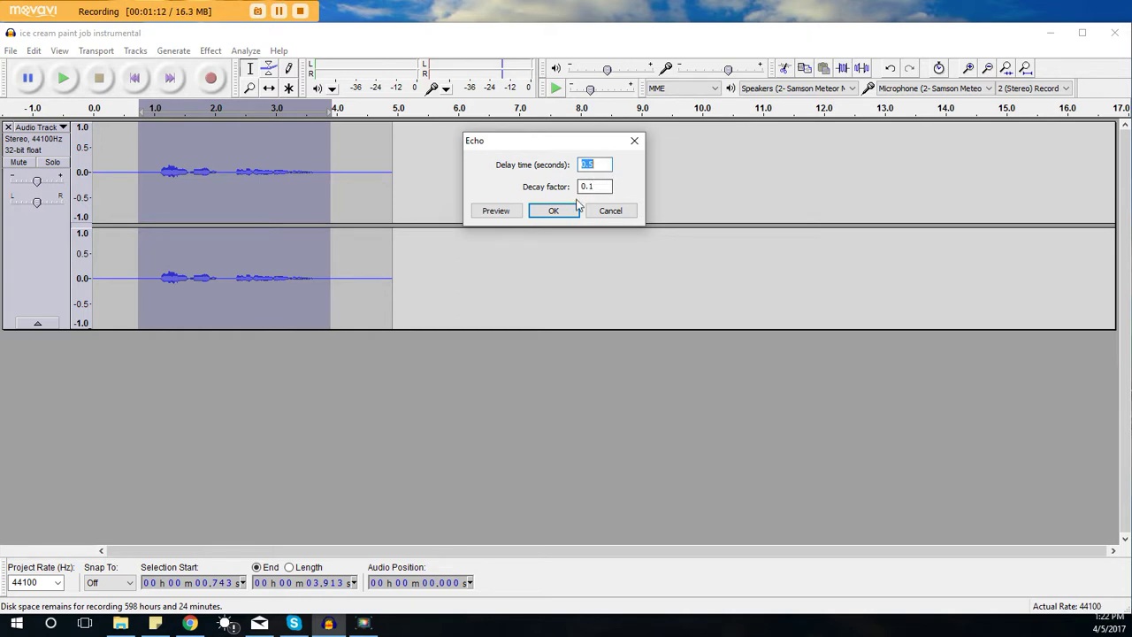
click(554, 210)
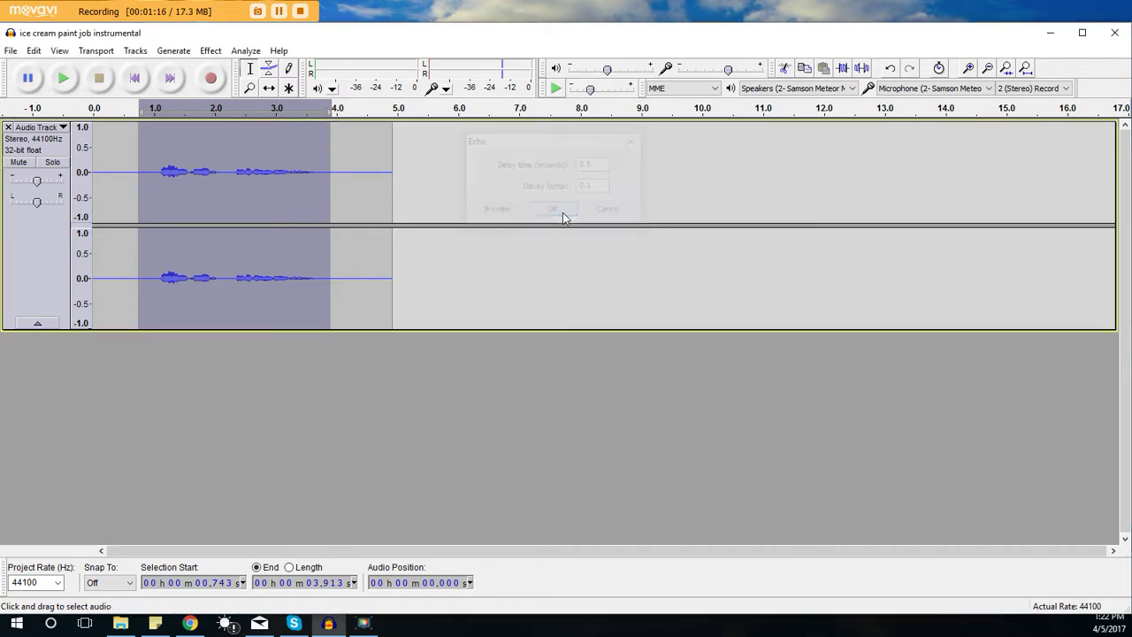
Play the echoed clip from 1.045 s, then replay it from 0.755 s with the gain nudged up.
click(156, 173)
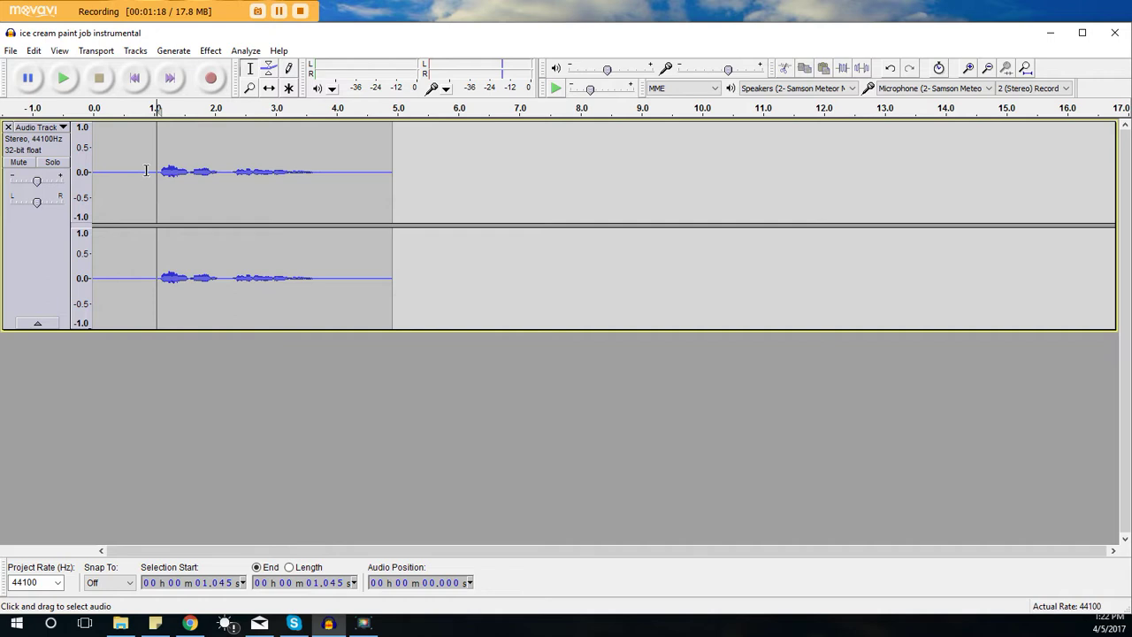
click(63, 78)
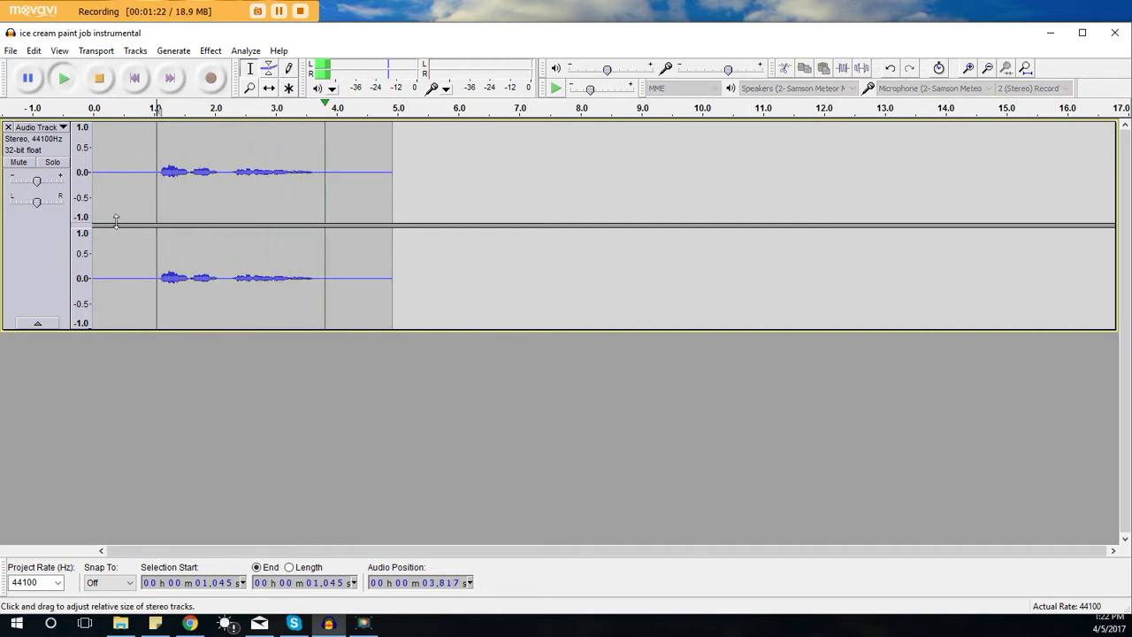
click(140, 177)
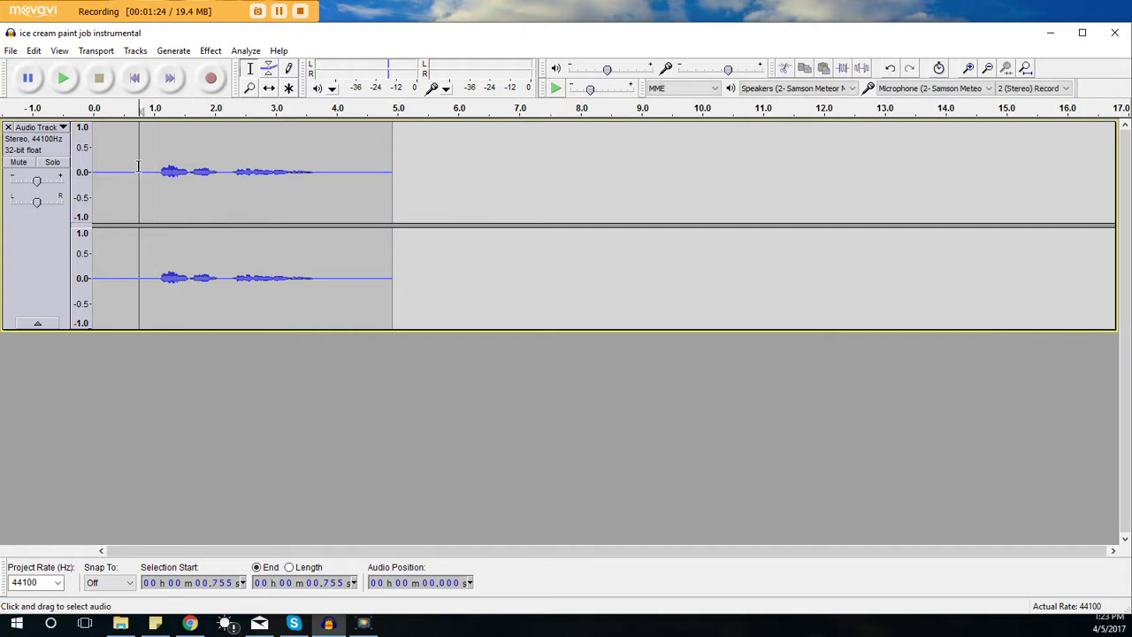
drag(36, 181, 41, 181)
click(63, 78)
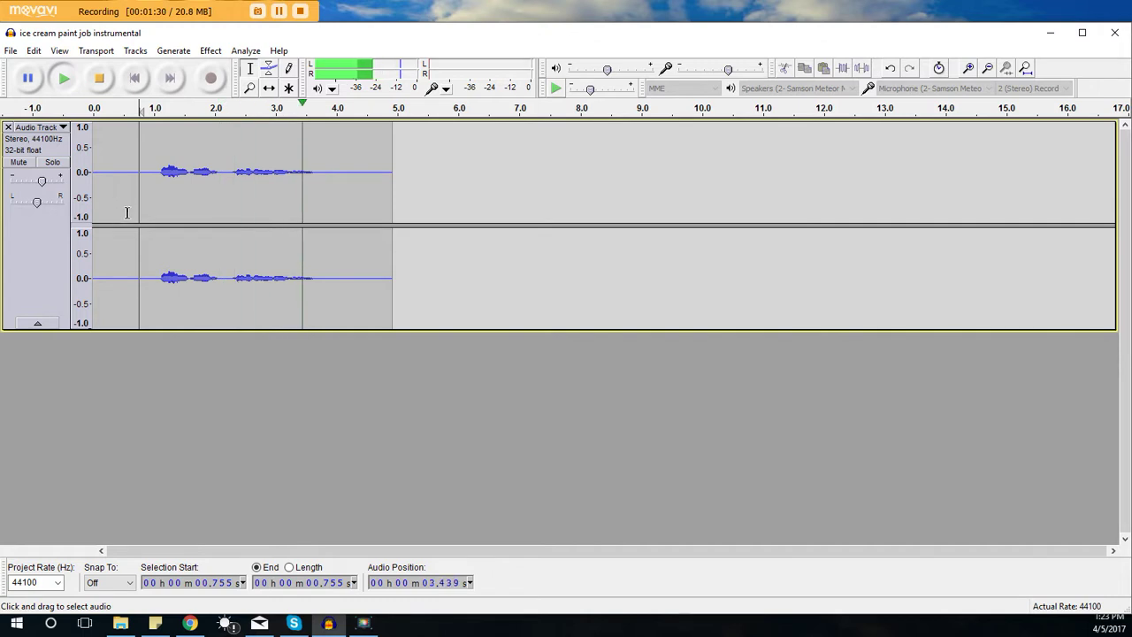
click(100, 79)
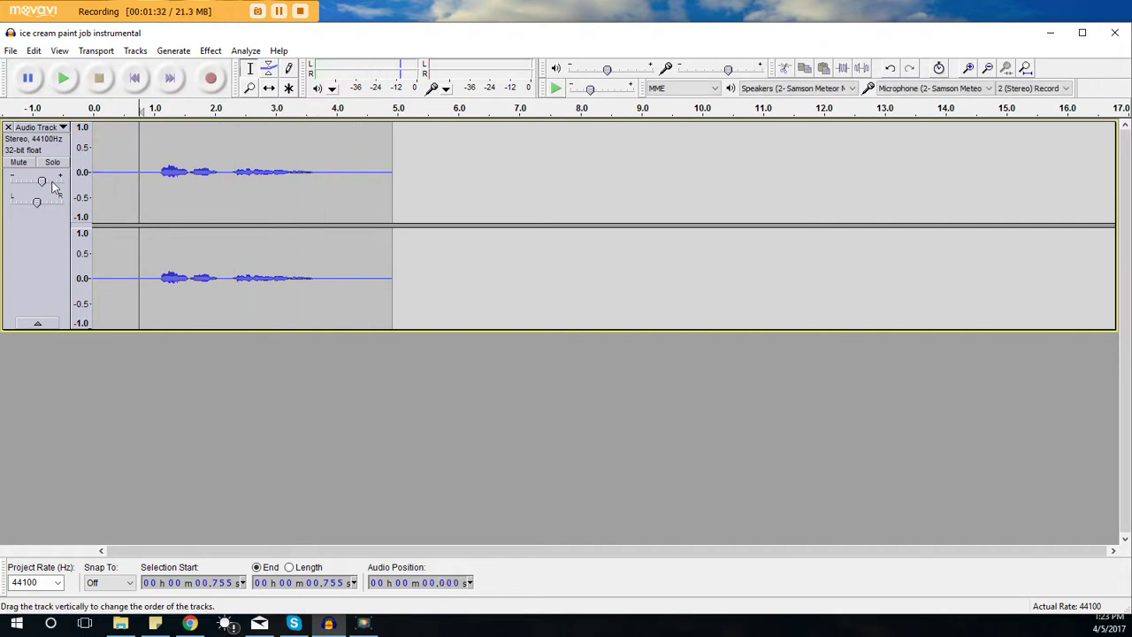
Undo the gain change and the 0.5 s echo, then select the clip from 0.975 to 4.052 s.
click(34, 52)
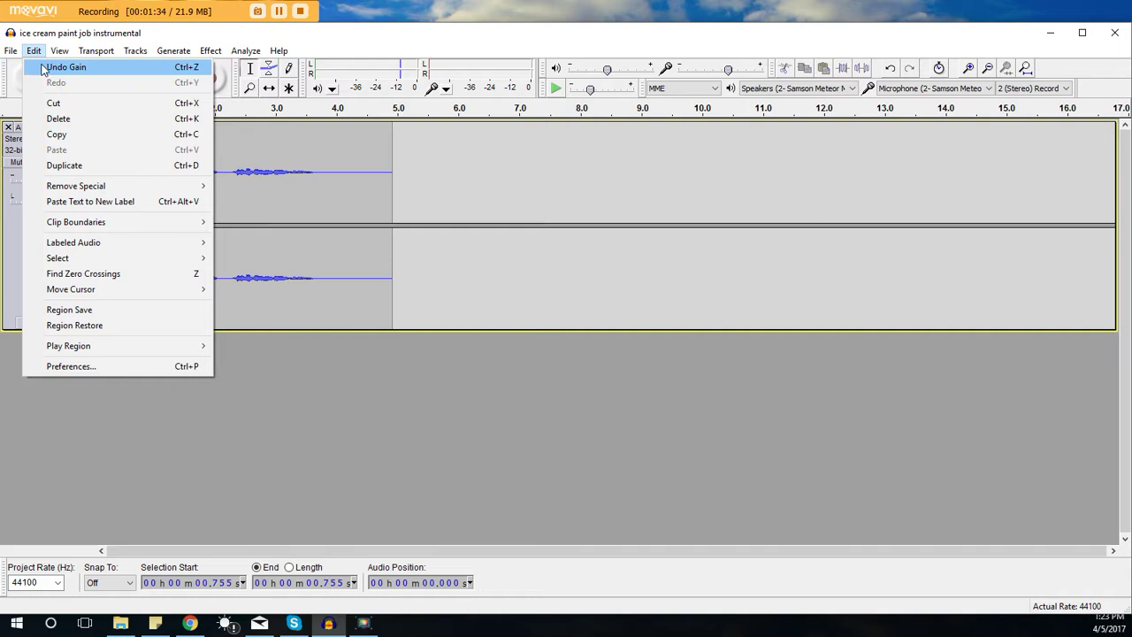
click(53, 67)
click(34, 51)
click(53, 68)
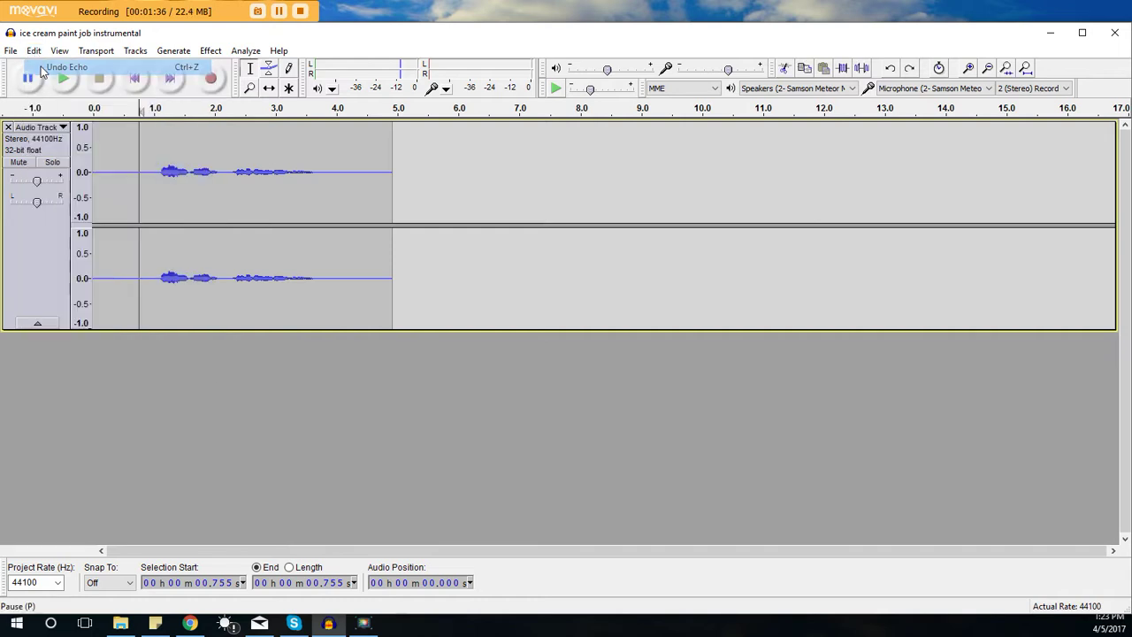
click(537, 181)
drag(339, 176, 152, 177)
Apply Echo to the selection with a 1 s delay and 0.5 decay.
click(210, 54)
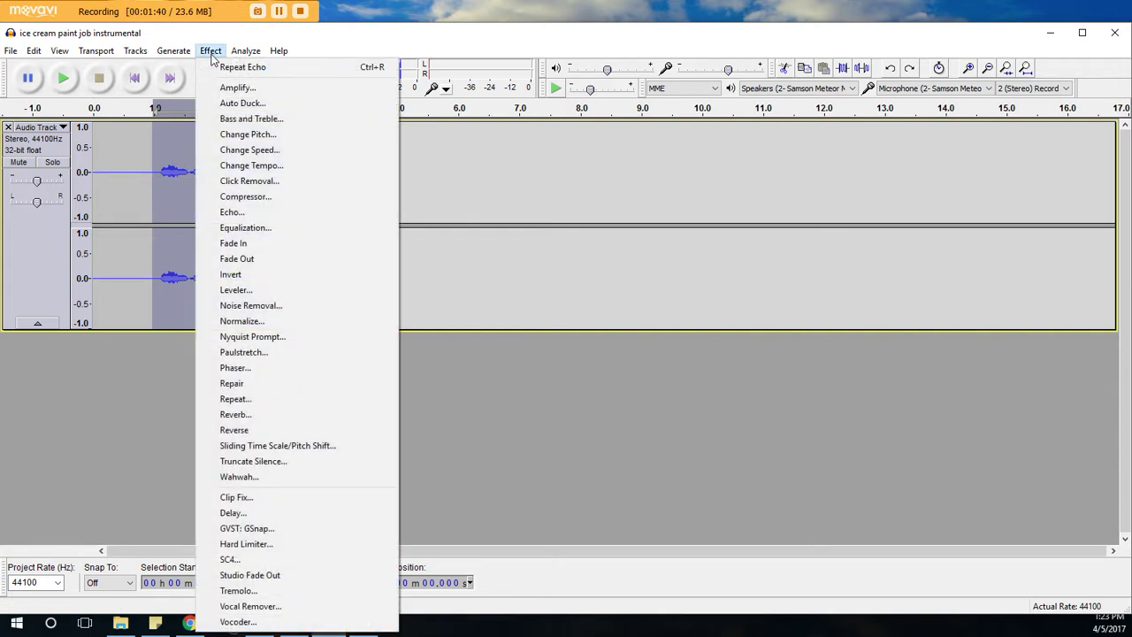
click(260, 214)
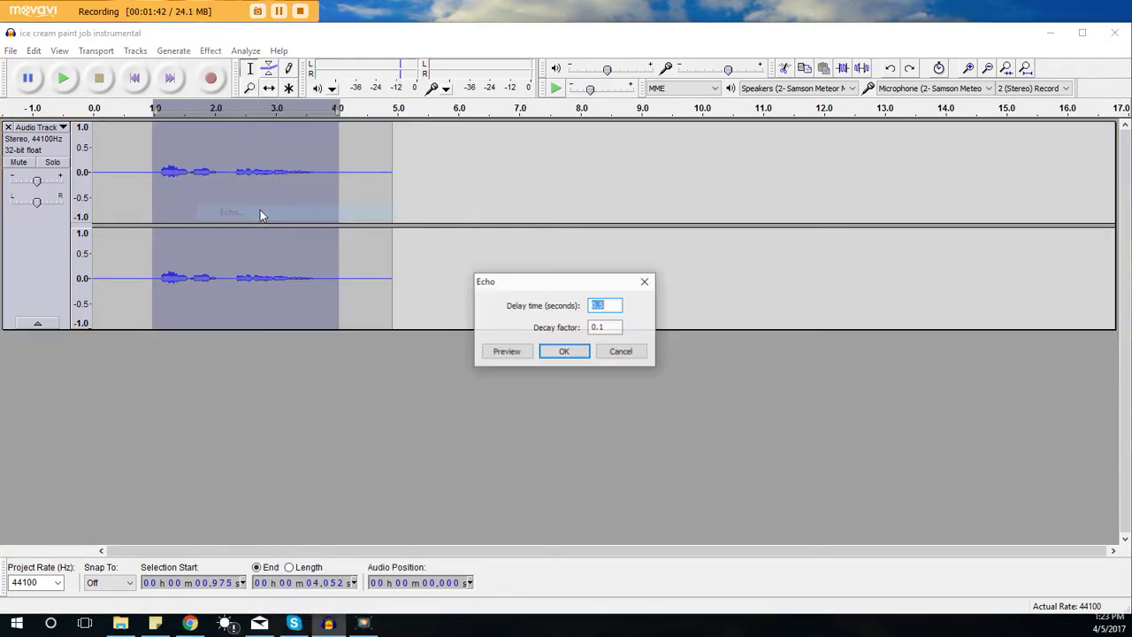
click(606, 305)
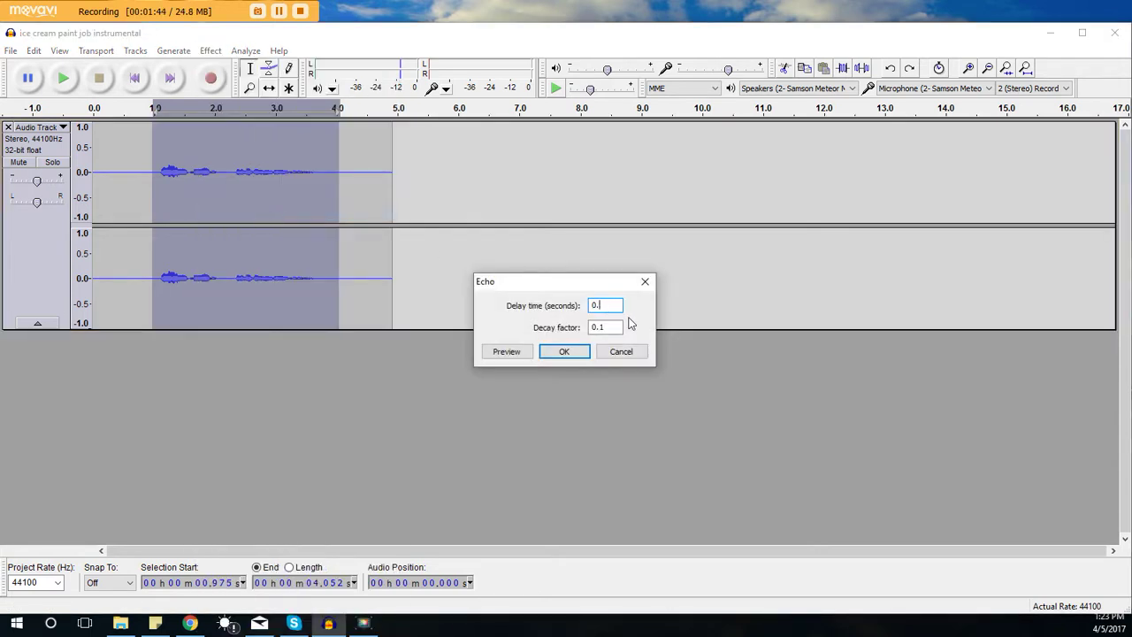
key(BackSpace)
key(BackSpace)
text(1)
click(609, 327)
click(566, 351)
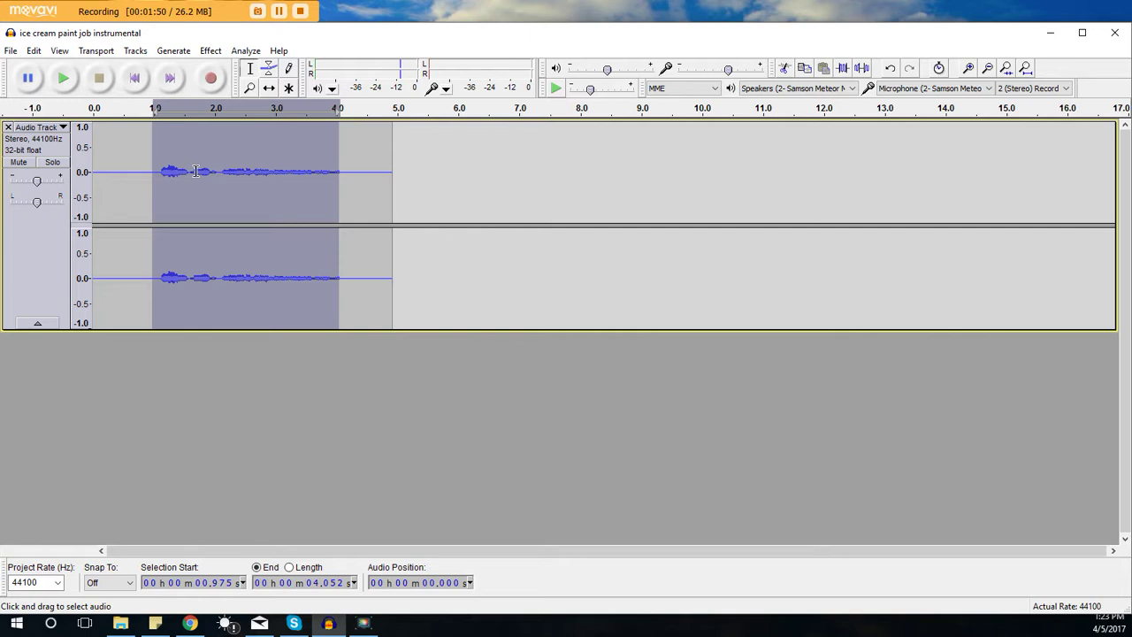
Raise the track gain slightly and play the clip from about 0.987 s.
click(155, 164)
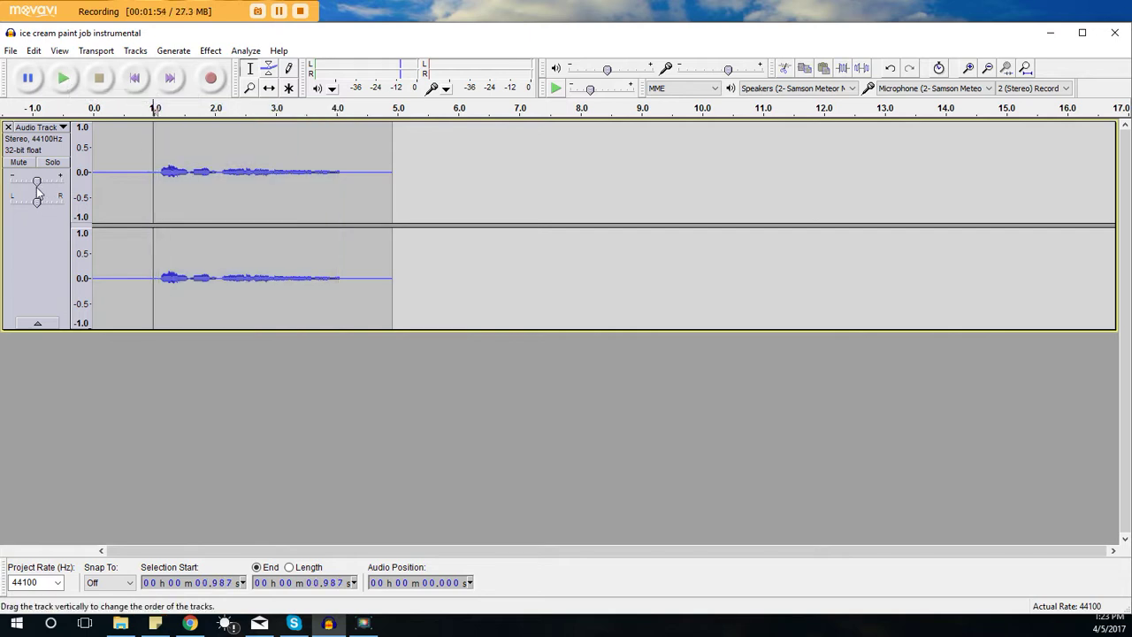
drag(37, 182, 40, 181)
click(64, 78)
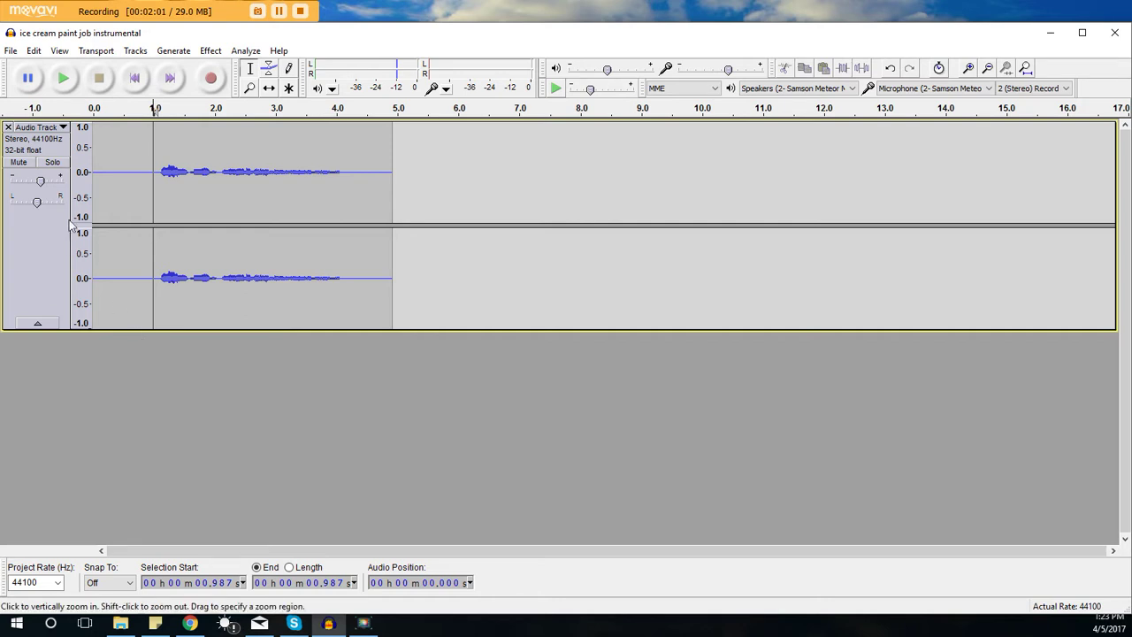
Undo the previous echo.
mouse_move(39, 190)
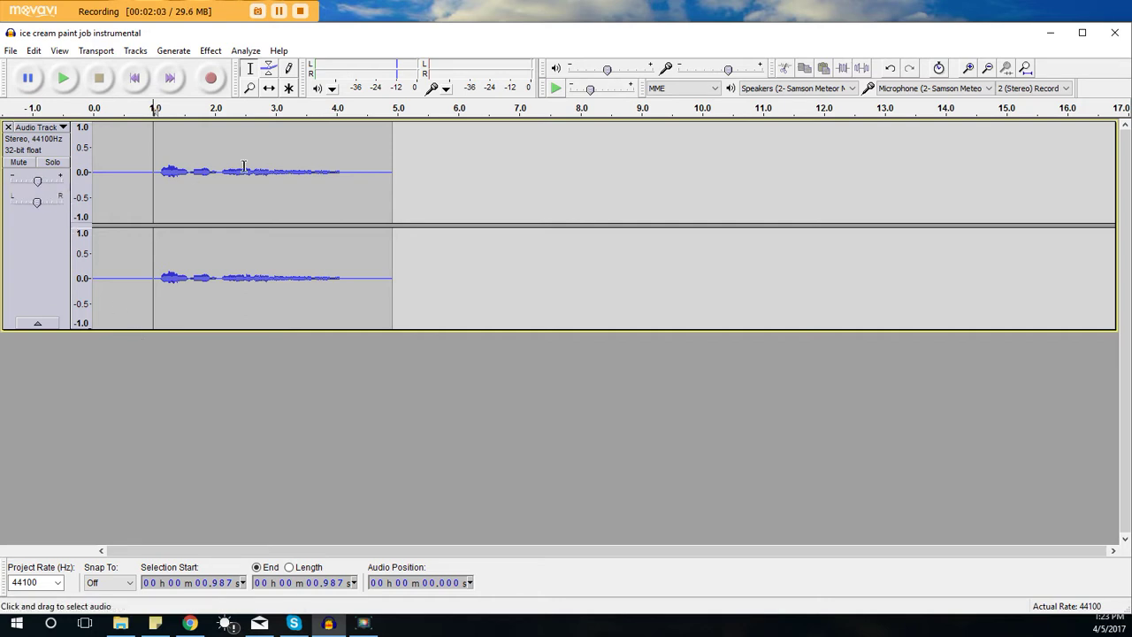
click(32, 53)
click(64, 67)
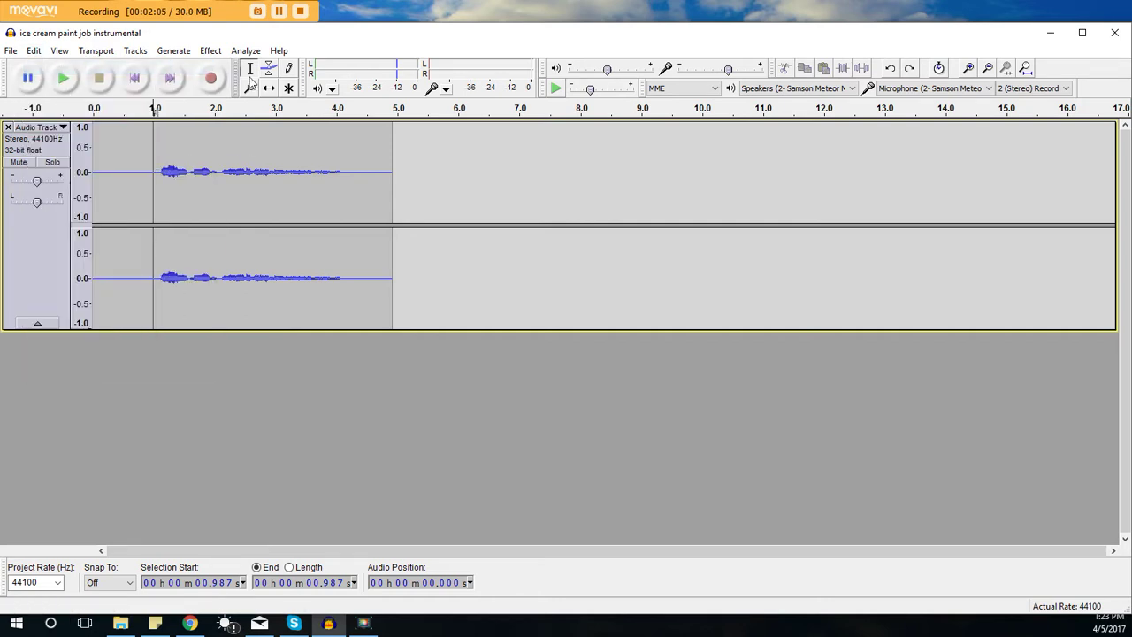
click(33, 50)
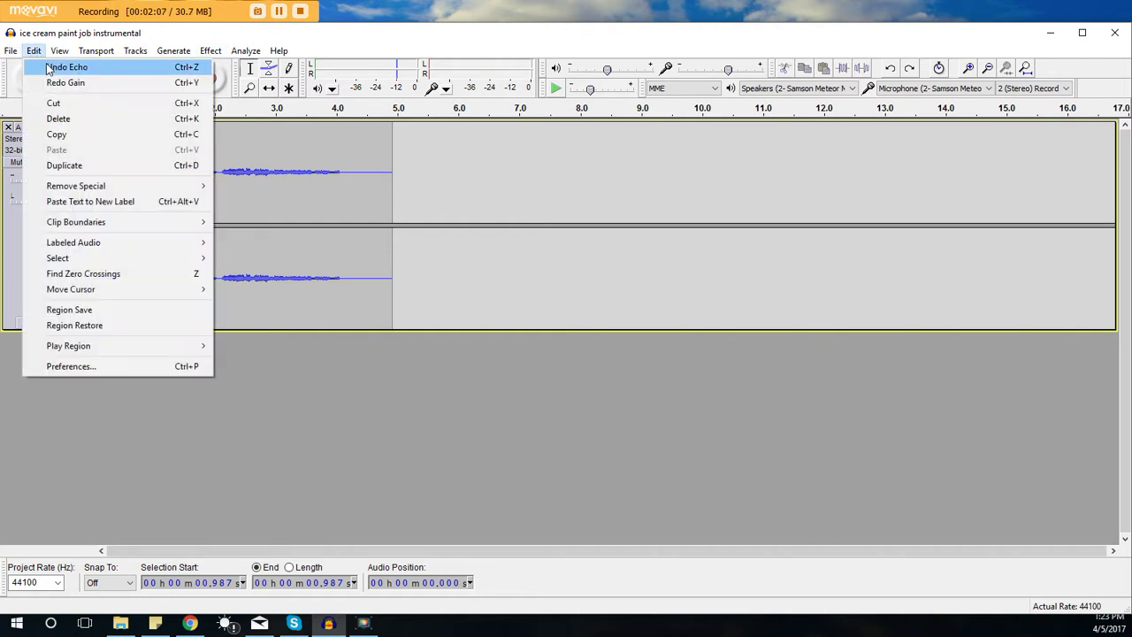
click(53, 68)
Reapply Echo to the voice part with 0.1 s delay and 0.1 decay.
click(211, 50)
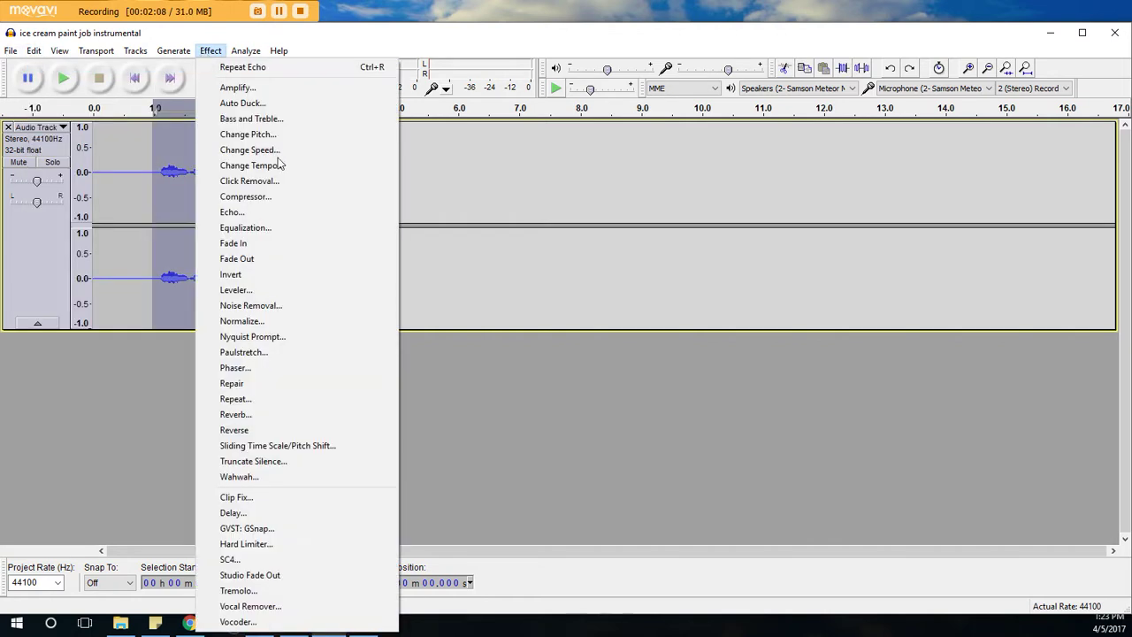
click(264, 213)
click(606, 307)
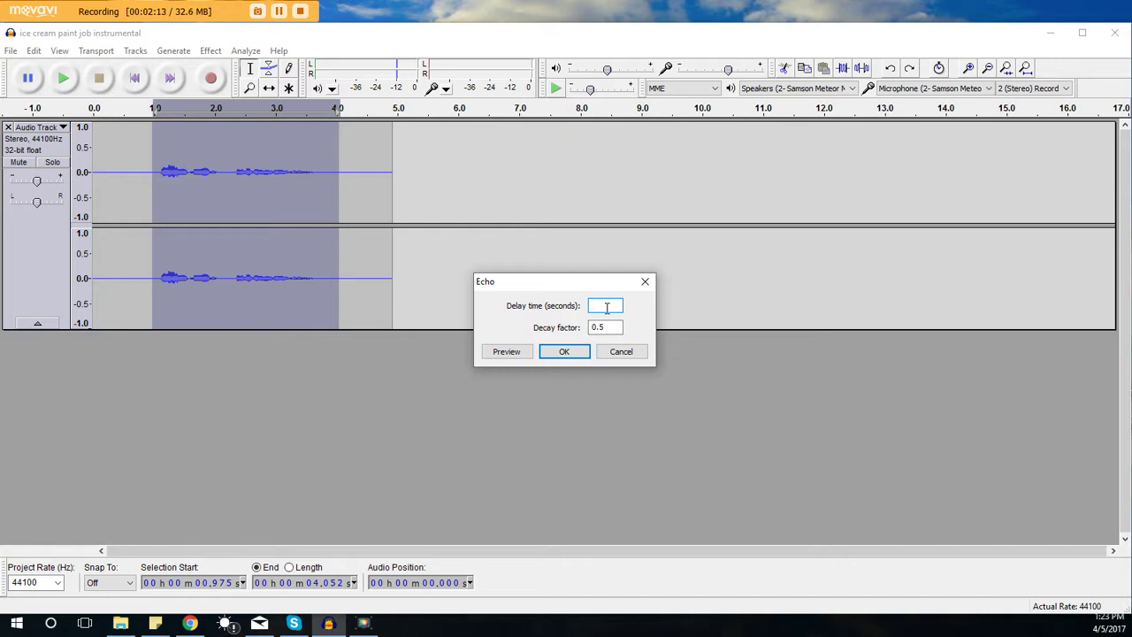
click(612, 326)
click(594, 306)
text(0.1)
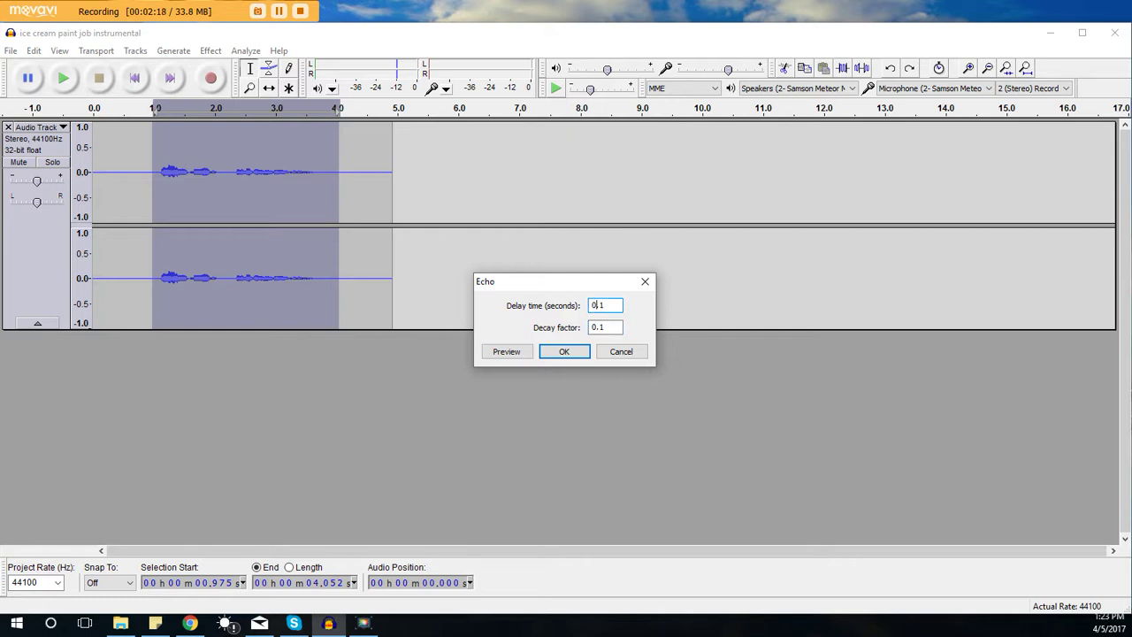
click(565, 351)
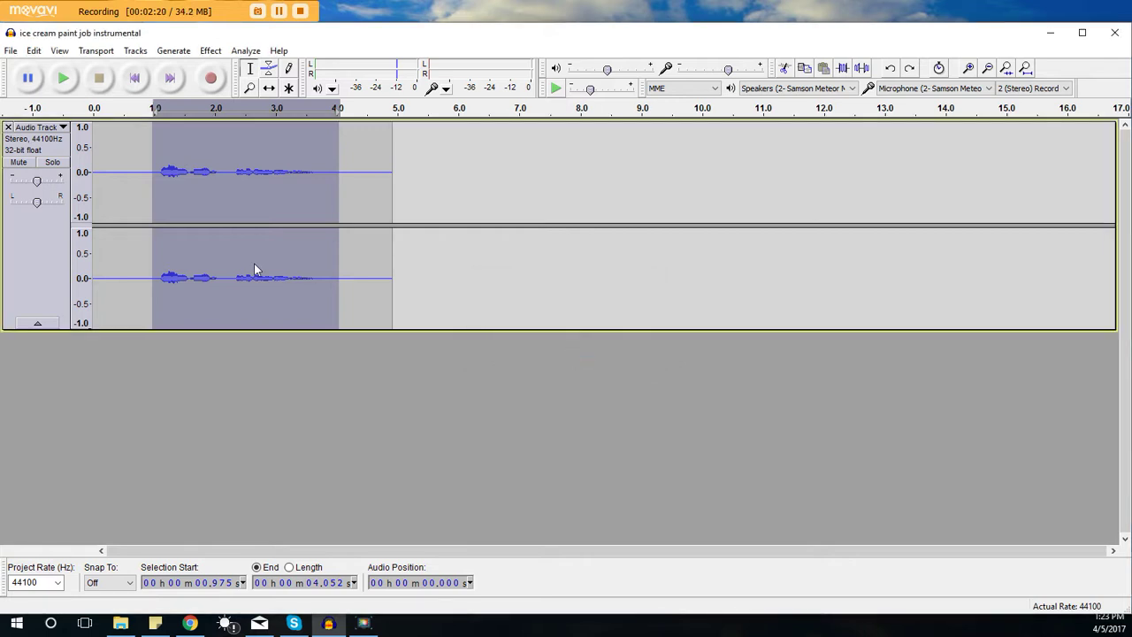
Raise the track gain to +5 dB and play the clip from 0.871 s, then stop.
click(146, 171)
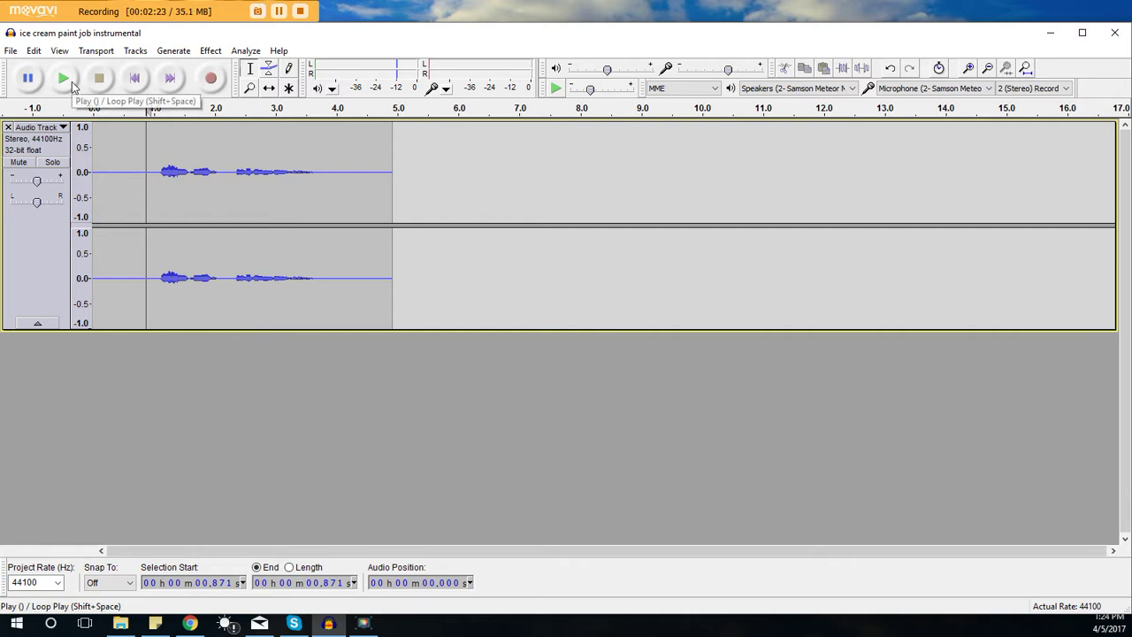
drag(36, 180, 41, 180)
click(74, 76)
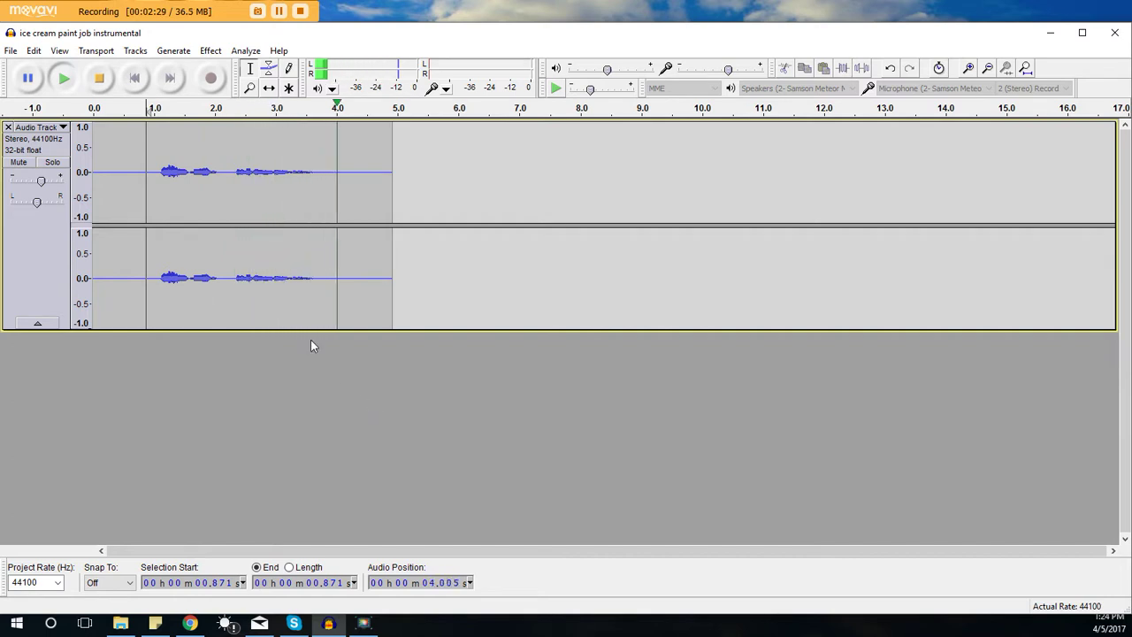
click(99, 78)
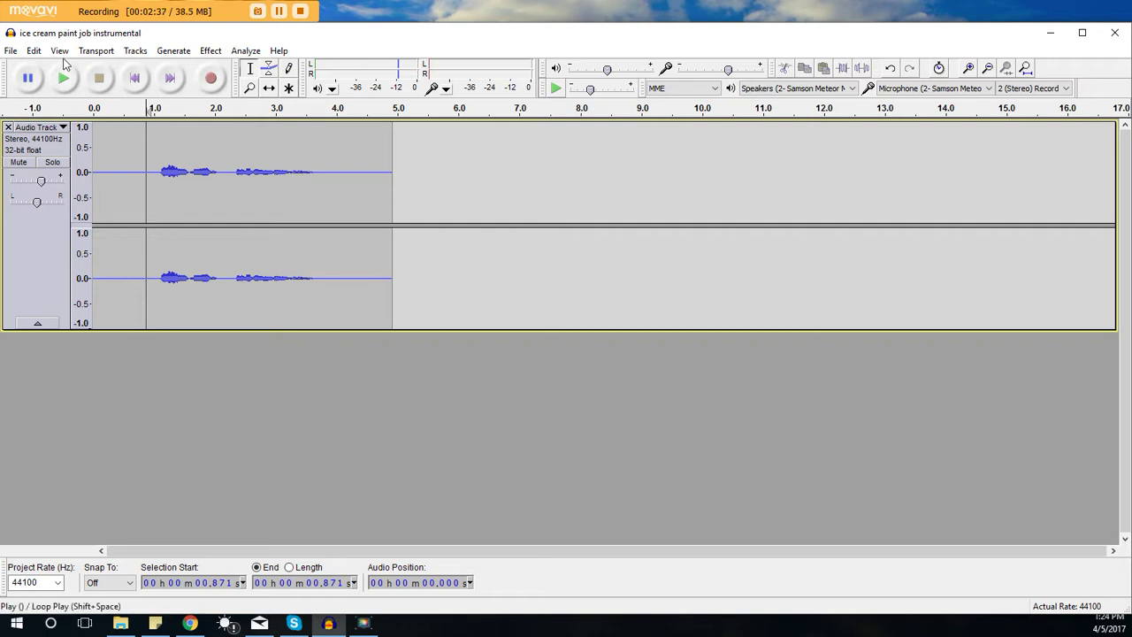
Undo the 0.1 s echo and reapply Echo with 0.2 s delay and 0.2 decay.
click(32, 53)
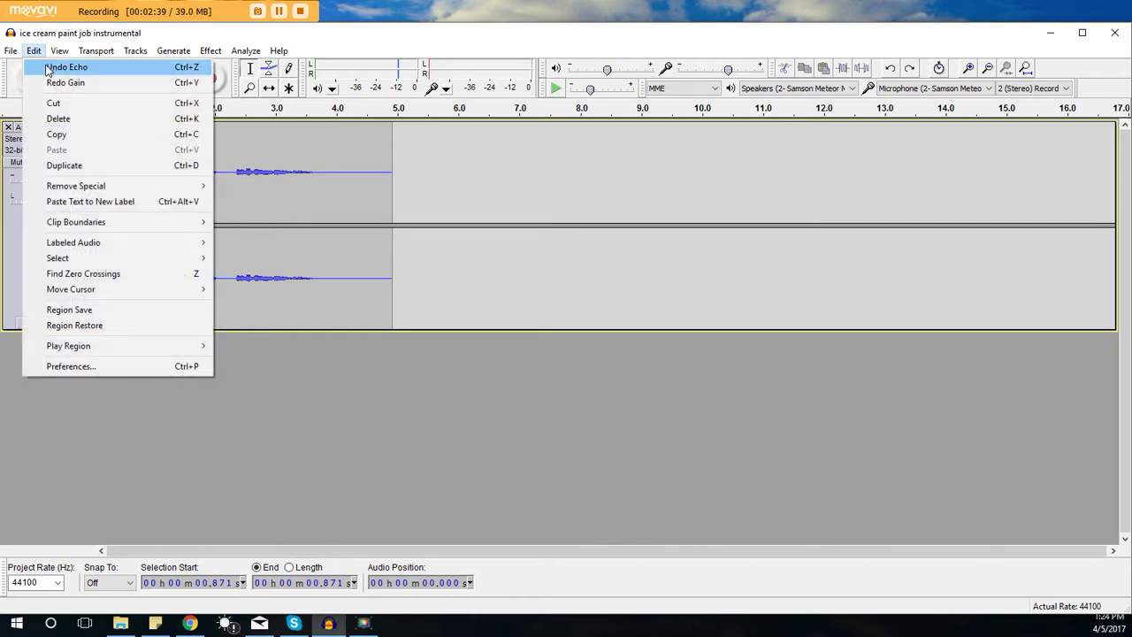
click(48, 67)
click(211, 50)
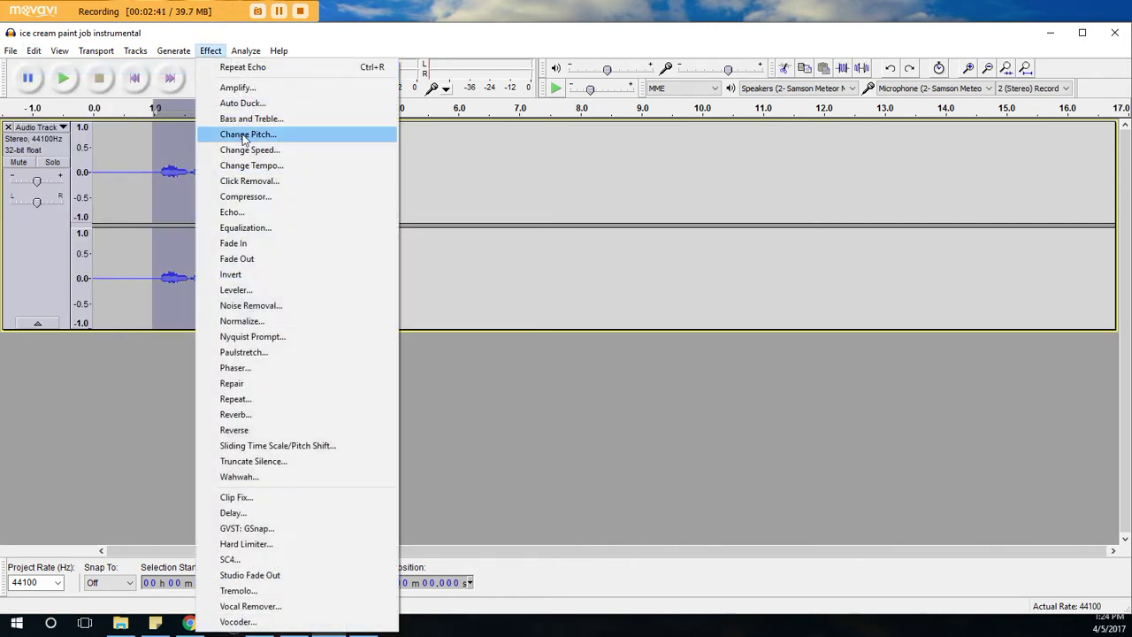
click(232, 212)
click(617, 306)
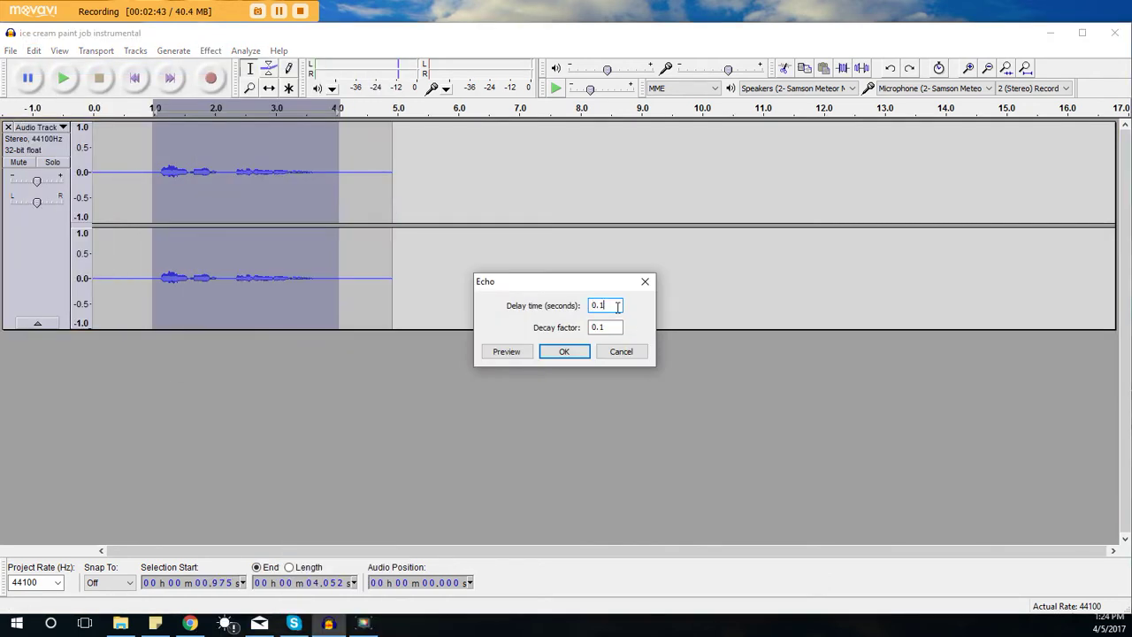
text(0.2)
click(607, 325)
text(0.2)
click(576, 352)
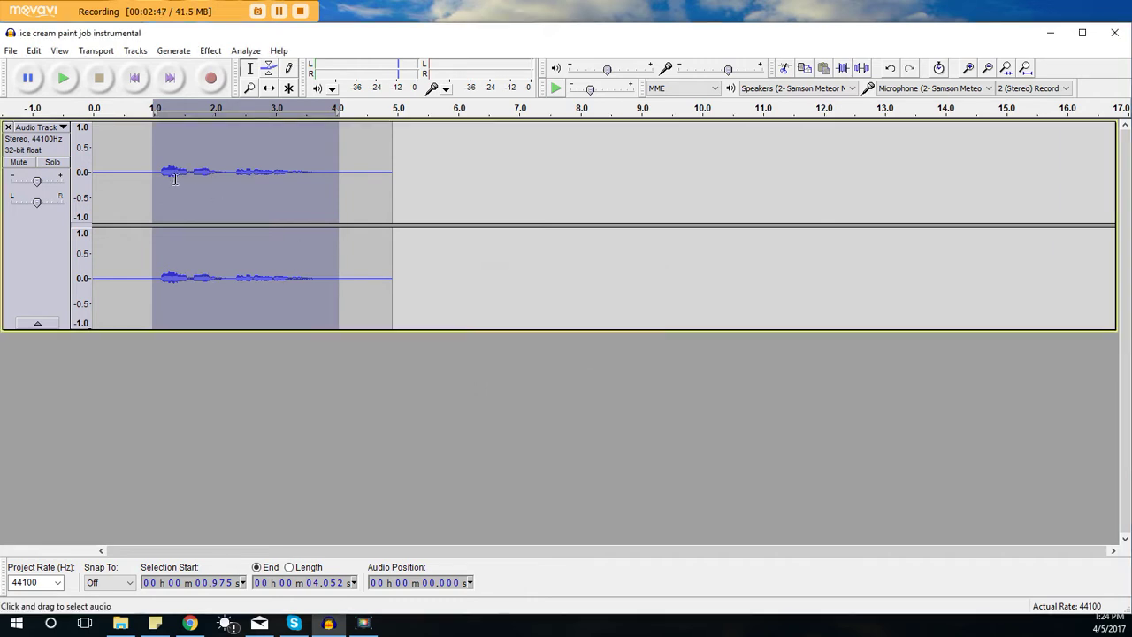
Nudge the track gain up and play the clip from about 0.848 s to compare.
click(145, 168)
click(41, 180)
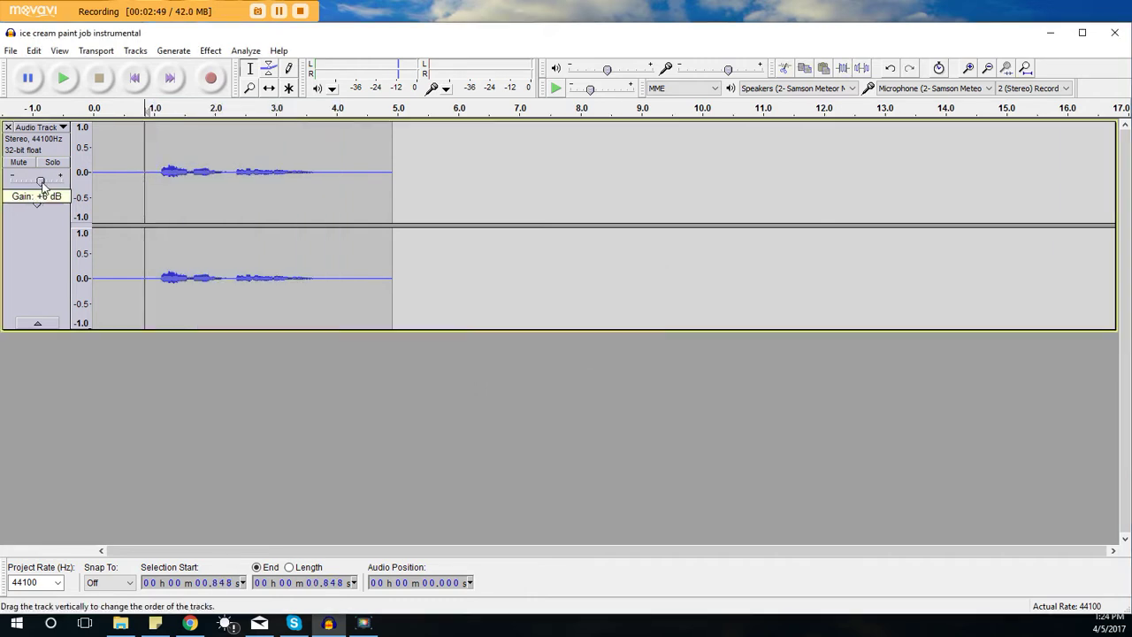
click(63, 78)
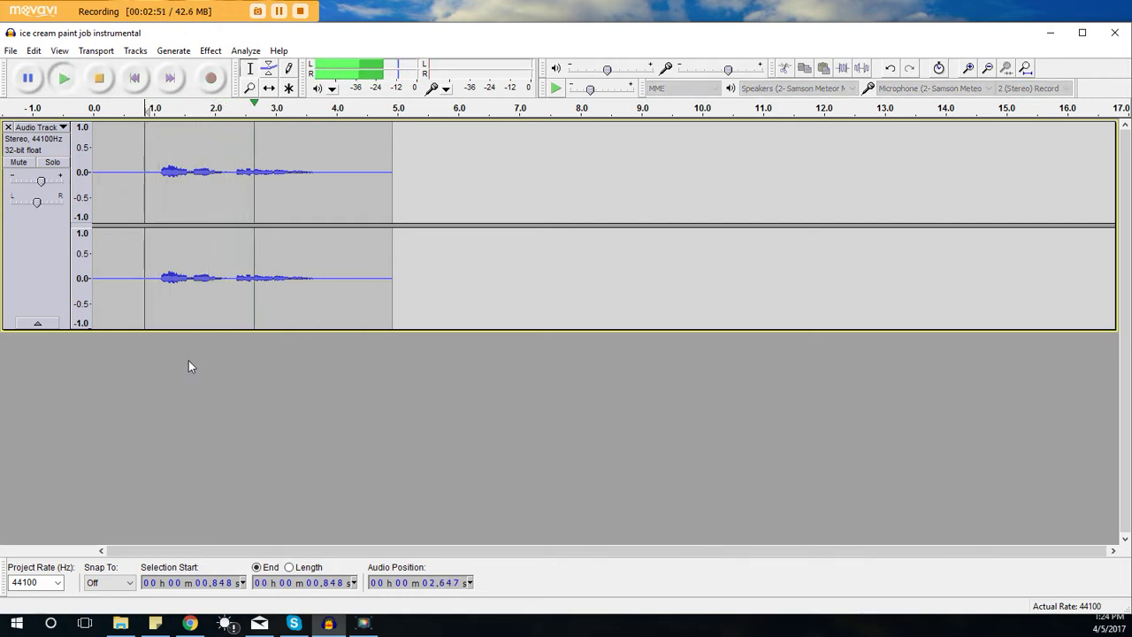